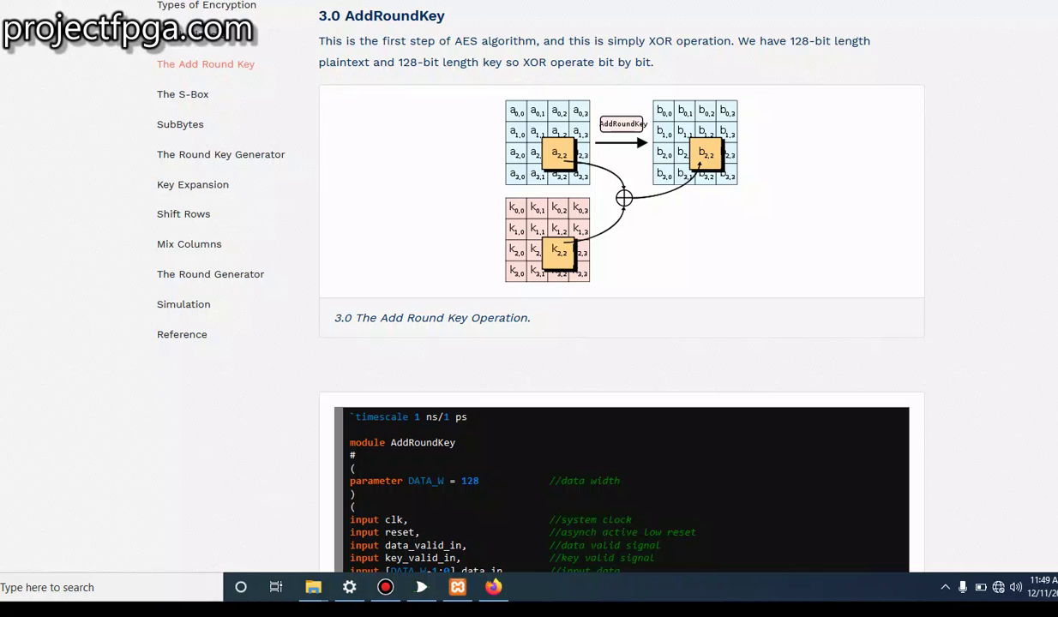
Underline the page's AES topic links from The Add Round Key down to Simulation with the red annotation pen
{"action": "left_click_drag", "start_coordinate": [153, 74], "coordinate": [256, 65]}
{"action": "left_click_drag", "start_coordinate": [149, 108], "coordinate": [228, 99]}
{"action": "left_click_drag", "start_coordinate": [157, 128], "coordinate": [203, 135]}
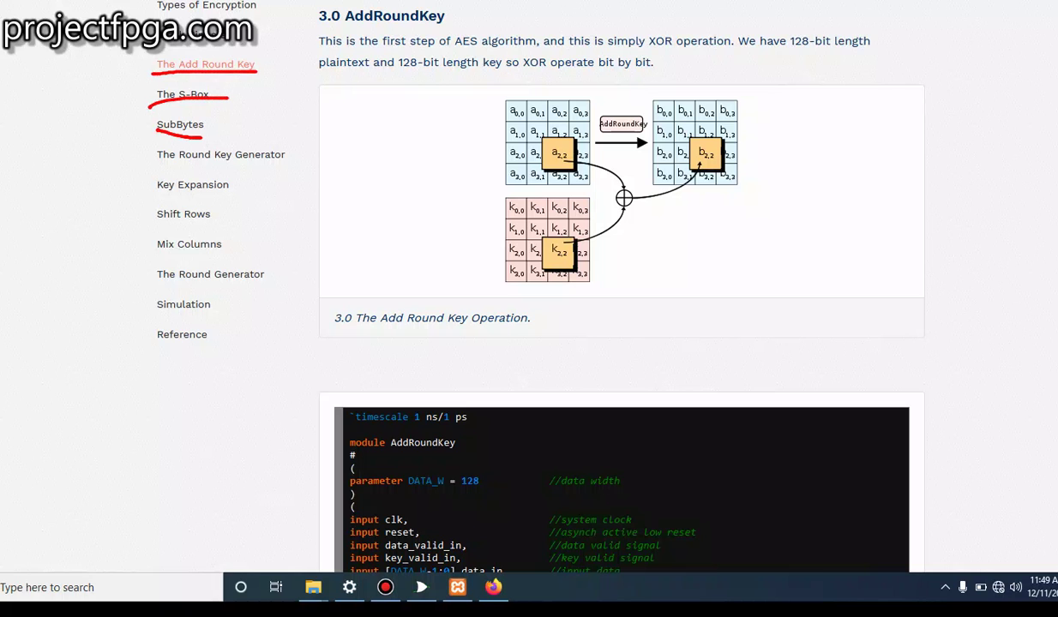
{"action": "left_click_drag", "start_coordinate": [157, 170], "coordinate": [283, 169]}
{"action": "left_click_drag", "start_coordinate": [159, 197], "coordinate": [210, 200]}
{"action": "left_click_drag", "start_coordinate": [161, 229], "coordinate": [206, 226]}
{"action": "left_click_drag", "start_coordinate": [158, 258], "coordinate": [229, 266]}
{"action": "left_click_drag", "start_coordinate": [171, 294], "coordinate": [271, 290]}
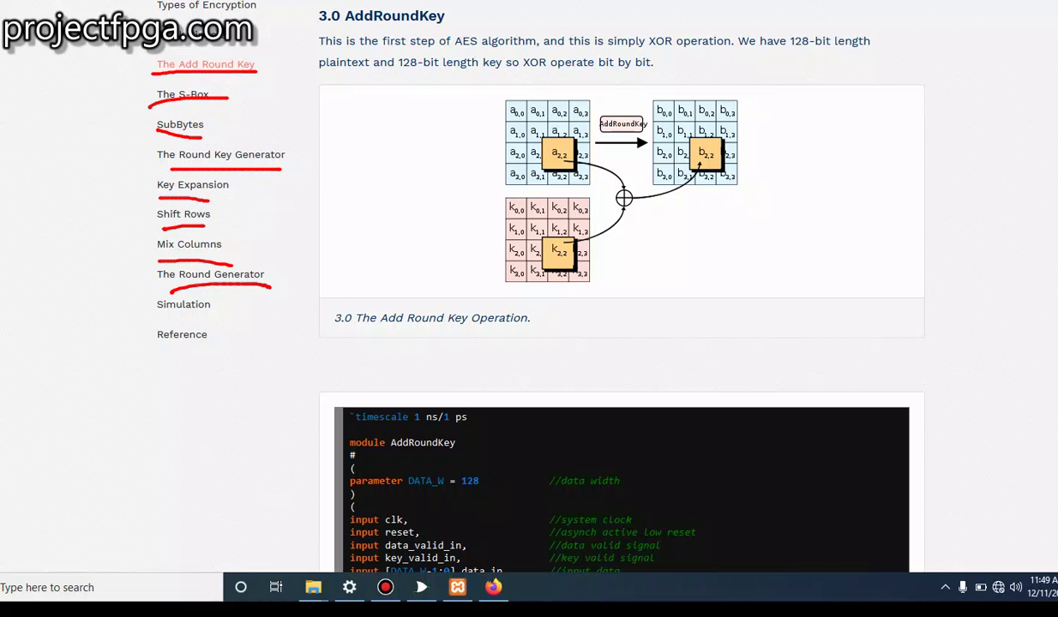
{"action": "left_click_drag", "start_coordinate": [158, 315], "coordinate": [204, 317]}
Undo all the red underlines drawn on the topic links
{"action": "key", "text": "ctrl+z"}
{"action": "key", "text": "ctrl+z"}
{"action": "key", "text": "ctrl+z"}
{"action": "key", "text": "ctrl+z"}
{"action": "key", "text": "ctrl+z"}
{"action": "key", "text": "ctrl+z"}
{"action": "key", "text": "ctrl+z"}
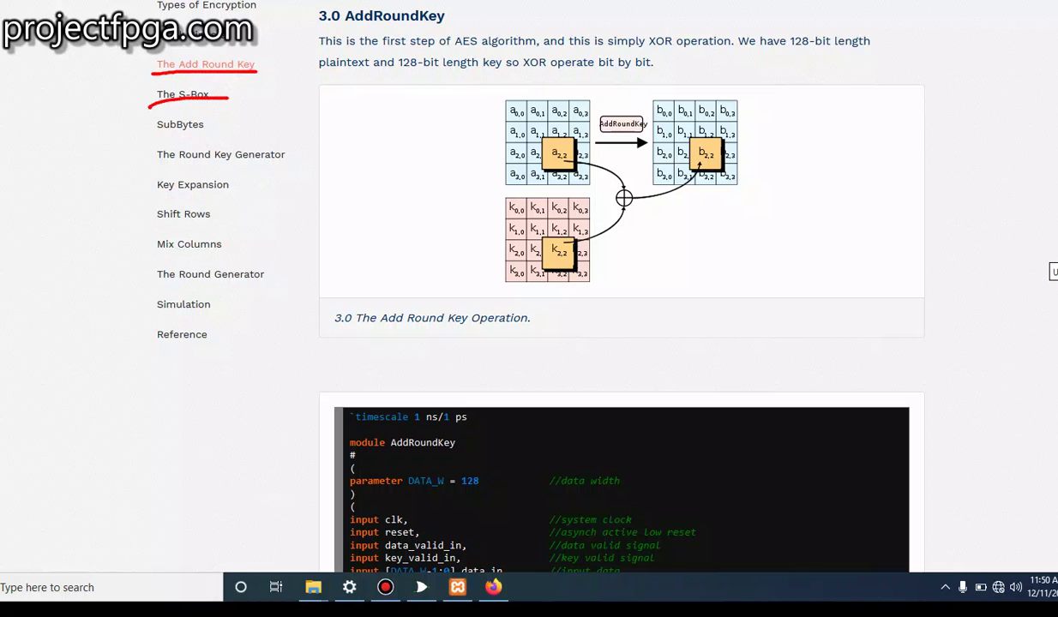
{"action": "key", "text": "ctrl+z"}
{"action": "key", "text": "ctrl+z"}
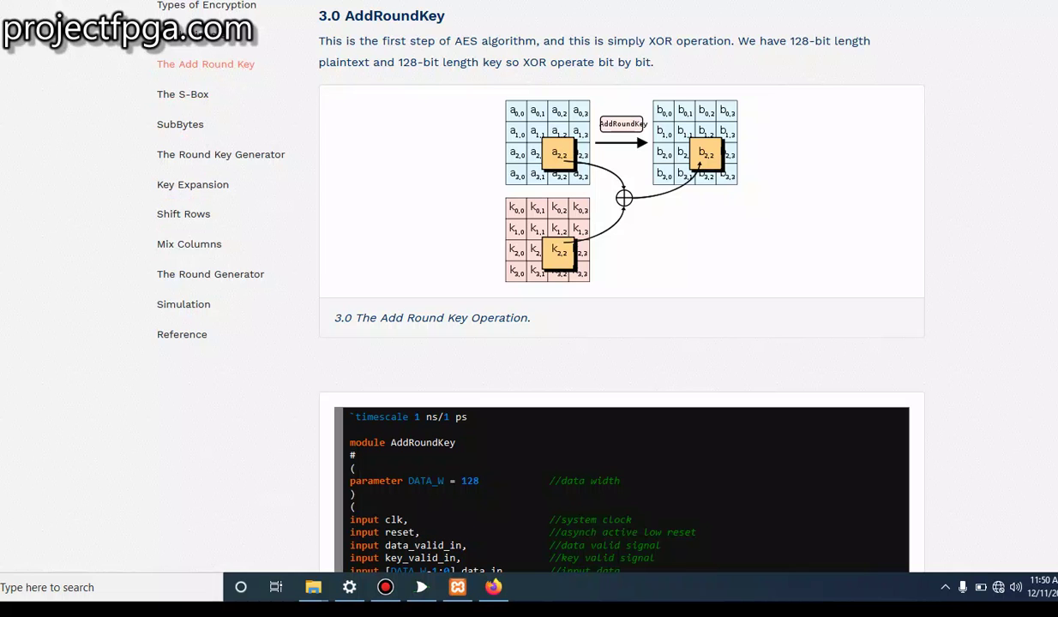
Review the AddRoundKey.v code and operation diagram on the page, and switch to the AddRoundKey circuit in Logisim
{"action": "scroll", "coordinate": [529, 283], "scroll_direction": "down", "scroll_amount": 3}
{"action": "scroll", "coordinate": [529, 283], "scroll_direction": "down", "scroll_amount": 5}
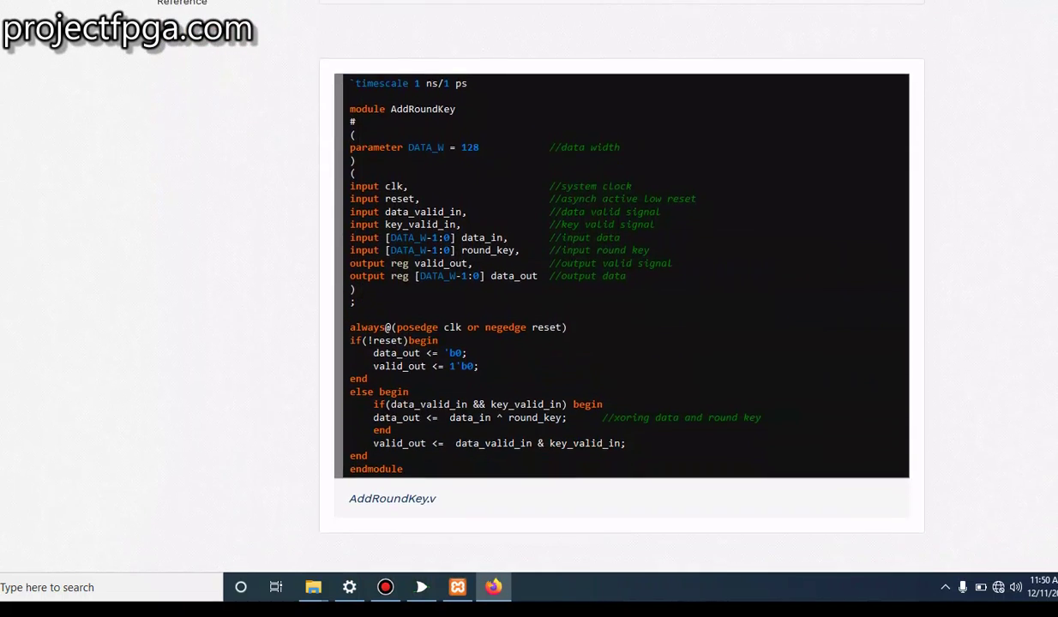
{"action": "scroll", "coordinate": [529, 283], "scroll_direction": "up", "scroll_amount": 10}
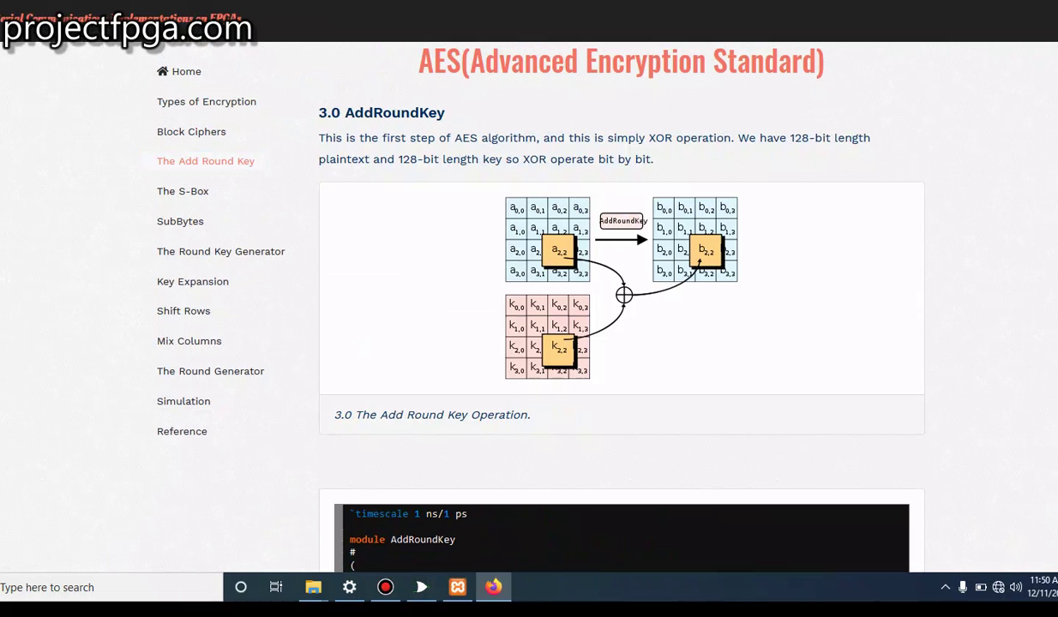
{"action": "left_click", "coordinate": [421, 587]}
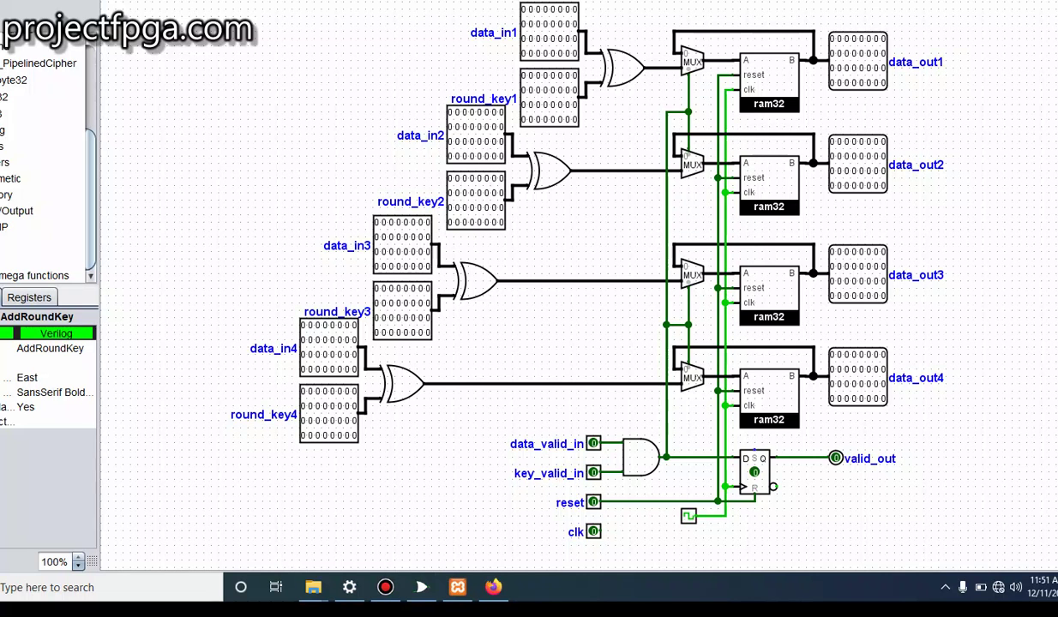
Circle the data and round-key inputs with their XOR gates, circle the four data outputs, and undo both marks
{"action": "mouse_move", "coordinate": [615, 4]}
{"action": "left_mouse_down"}
{"action": "mouse_move", "coordinate": [341, 74]}
{"action": "mouse_move", "coordinate": [259, 202]}
{"action": "mouse_move", "coordinate": [189, 373]}
{"action": "mouse_move", "coordinate": [241, 433]}
{"action": "mouse_move", "coordinate": [359, 431]}
{"action": "mouse_move", "coordinate": [601, 227]}
{"action": "mouse_move", "coordinate": [665, 60]}
{"action": "mouse_move", "coordinate": [627, 8]}
{"action": "left_mouse_up"}
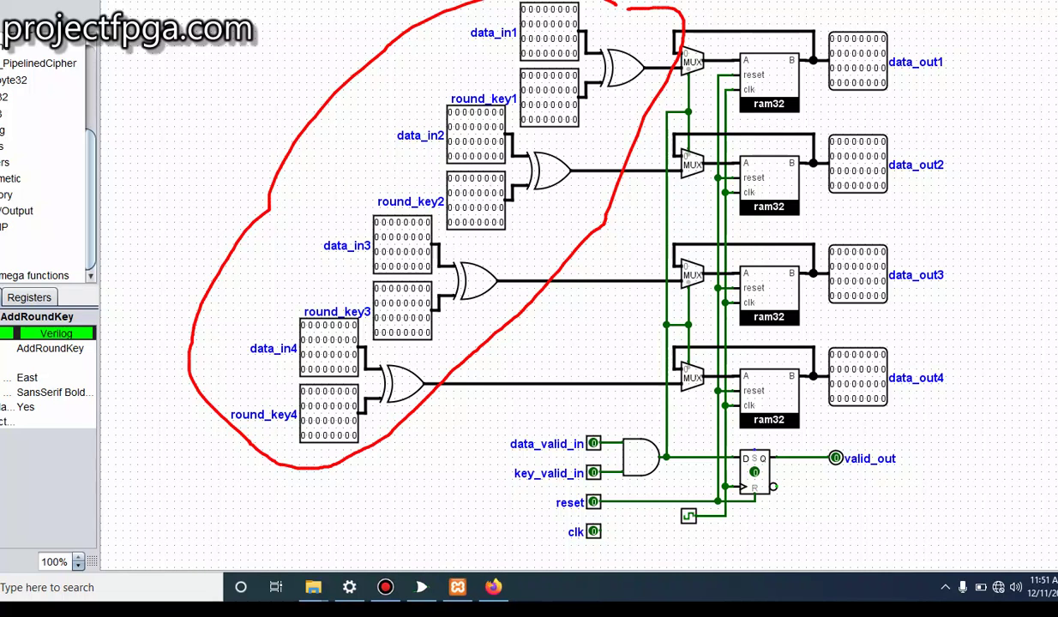
{"action": "mouse_move", "coordinate": [993, 26]}
{"action": "left_mouse_down"}
{"action": "mouse_move", "coordinate": [858, 19]}
{"action": "mouse_move", "coordinate": [838, 296]}
{"action": "mouse_move", "coordinate": [918, 441]}
{"action": "mouse_move", "coordinate": [1006, 171]}
{"action": "mouse_move", "coordinate": [1002, 26]}
{"action": "left_mouse_up"}
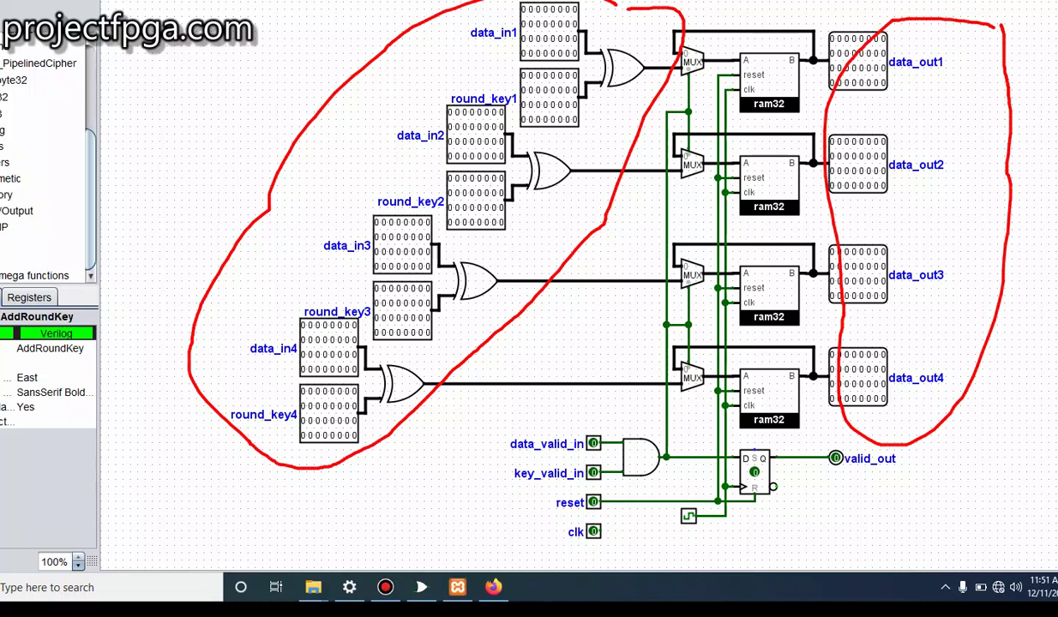
{"action": "key", "text": "ctrl+z"}
{"action": "key", "text": "ctrl+z"}
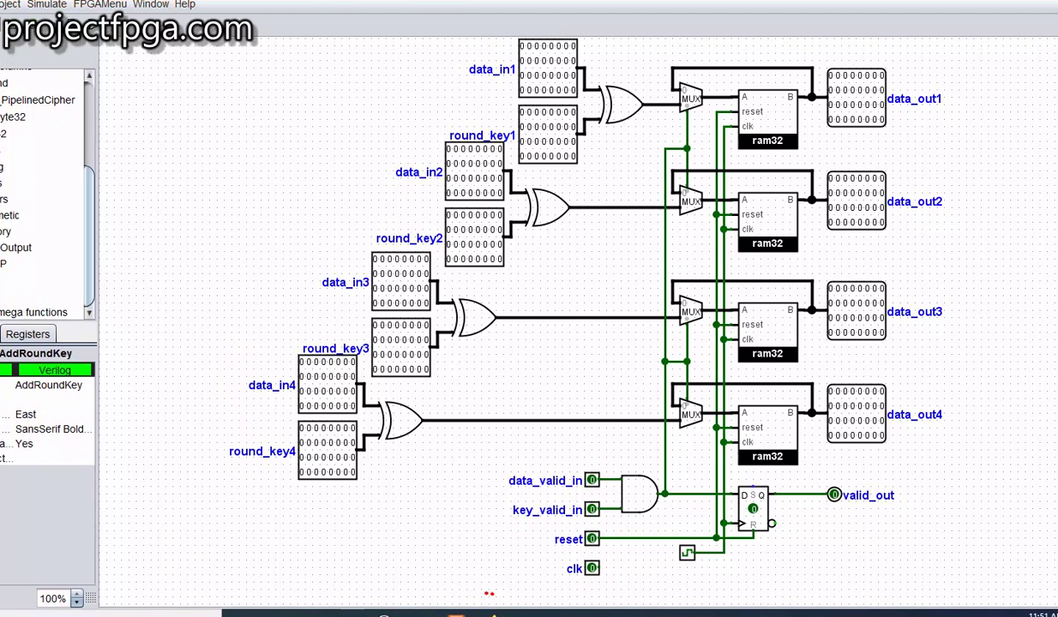
Circle the data and round-key inputs, circle the XOR gates, and clear the annotations
{"action": "mouse_move", "coordinate": [612, 56]}
{"action": "left_mouse_down"}
{"action": "mouse_move", "coordinate": [588, 46]}
{"action": "mouse_move", "coordinate": [426, 79]}
{"action": "mouse_move", "coordinate": [274, 288]}
{"action": "mouse_move", "coordinate": [282, 440]}
{"action": "mouse_move", "coordinate": [296, 477]}
{"action": "mouse_move", "coordinate": [462, 330]}
{"action": "mouse_move", "coordinate": [484, 244]}
{"action": "mouse_move", "coordinate": [610, 94]}
{"action": "mouse_move", "coordinate": [613, 57]}
{"action": "left_mouse_up"}
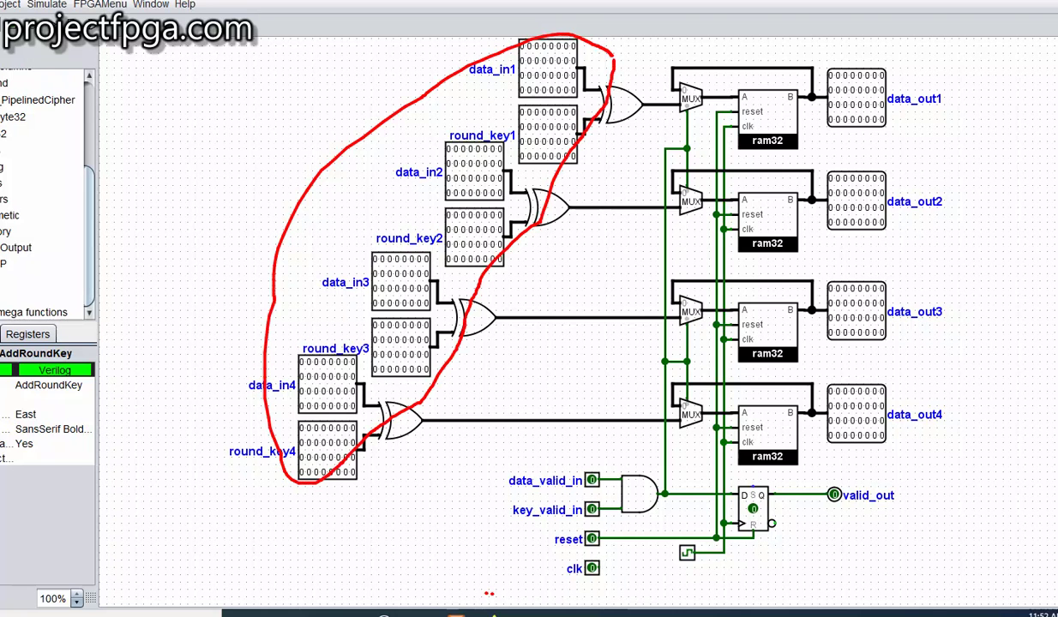
{"action": "mouse_move", "coordinate": [626, 73]}
{"action": "left_mouse_down"}
{"action": "mouse_move", "coordinate": [596, 90]}
{"action": "mouse_move", "coordinate": [459, 243]}
{"action": "mouse_move", "coordinate": [439, 308]}
{"action": "mouse_move", "coordinate": [404, 303]}
{"action": "mouse_move", "coordinate": [291, 378]}
{"action": "mouse_move", "coordinate": [619, 129]}
{"action": "mouse_move", "coordinate": [624, 90]}
{"action": "left_mouse_up"}
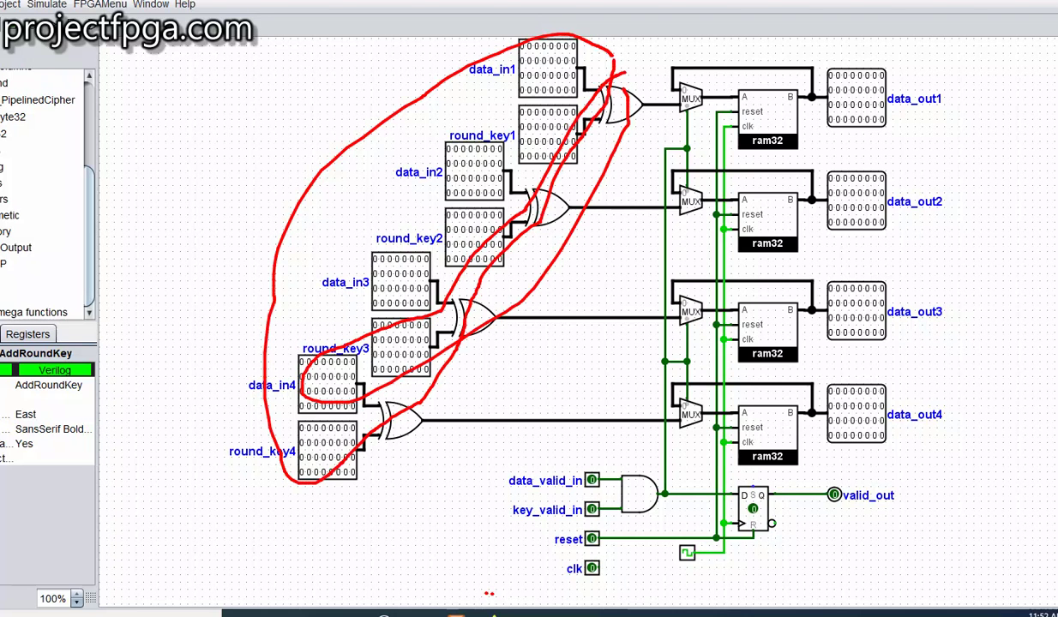
{"action": "key", "text": "e"}
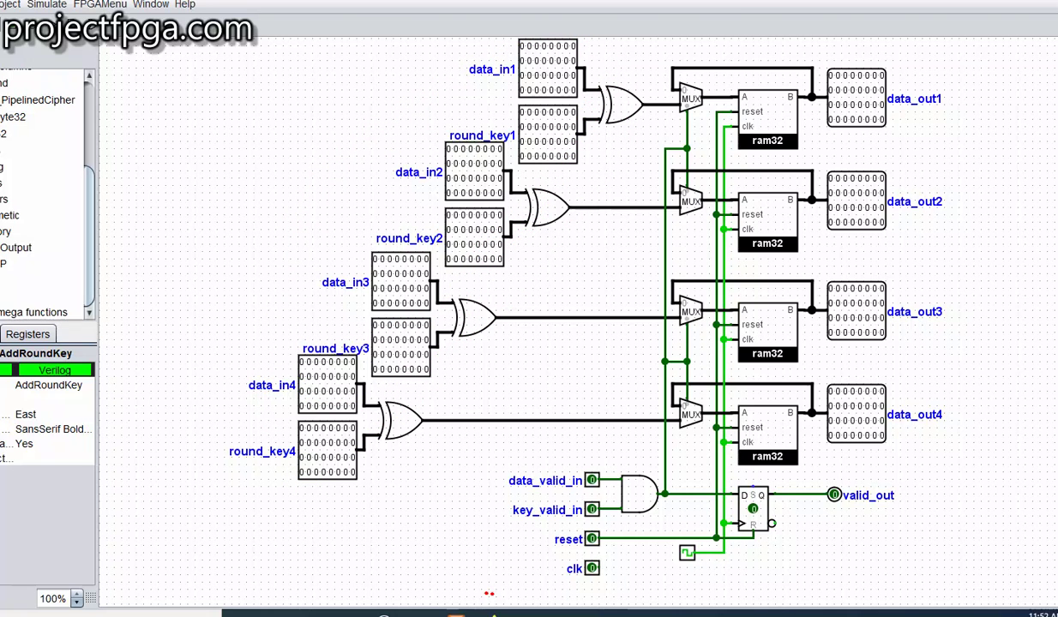
Circle data_valid_in, key_valid_in, the column of XOR gates, the four data outputs and valid_out on the circuit
{"action": "scroll", "coordinate": [43, 193], "scroll_direction": "up", "scroll_amount": 3}
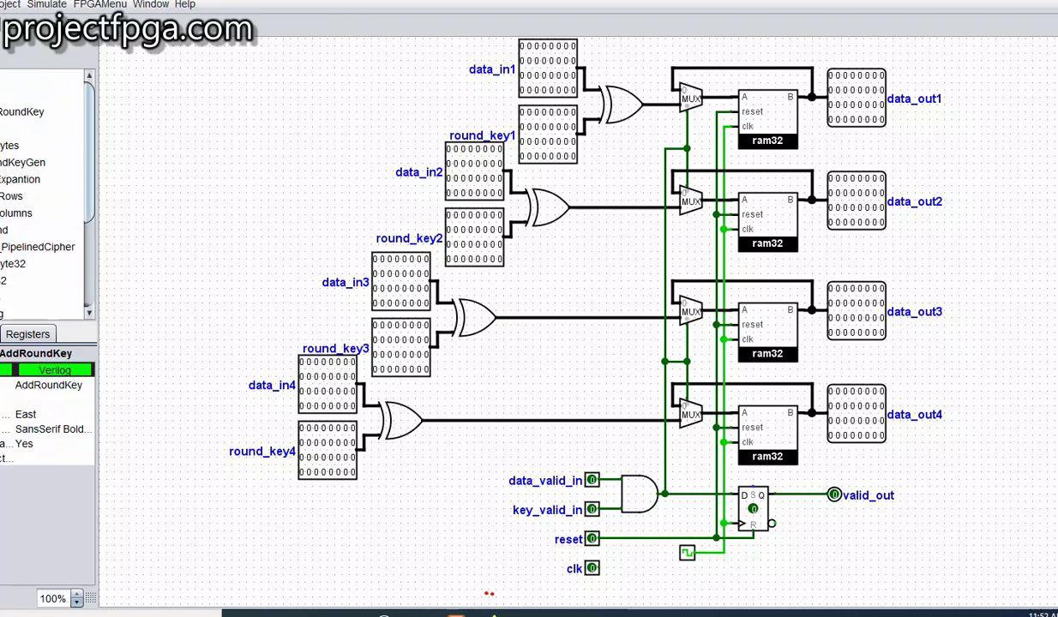
{"action": "mouse_move", "coordinate": [612, 464]}
{"action": "left_mouse_down"}
{"action": "mouse_move", "coordinate": [525, 459]}
{"action": "mouse_move", "coordinate": [501, 485]}
{"action": "mouse_move", "coordinate": [599, 492]}
{"action": "mouse_move", "coordinate": [615, 489]}
{"action": "mouse_move", "coordinate": [613, 465]}
{"action": "left_mouse_up"}
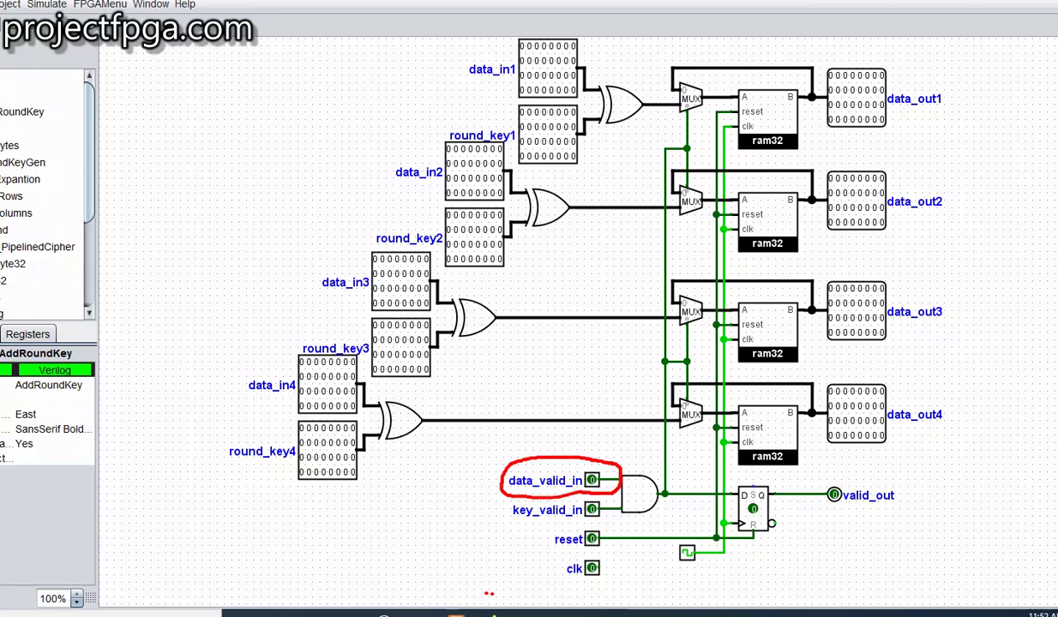
{"action": "mouse_move", "coordinate": [613, 497]}
{"action": "left_mouse_down"}
{"action": "mouse_move", "coordinate": [523, 498]}
{"action": "mouse_move", "coordinate": [496, 510]}
{"action": "mouse_move", "coordinate": [611, 517]}
{"action": "mouse_move", "coordinate": [618, 494]}
{"action": "left_mouse_up"}
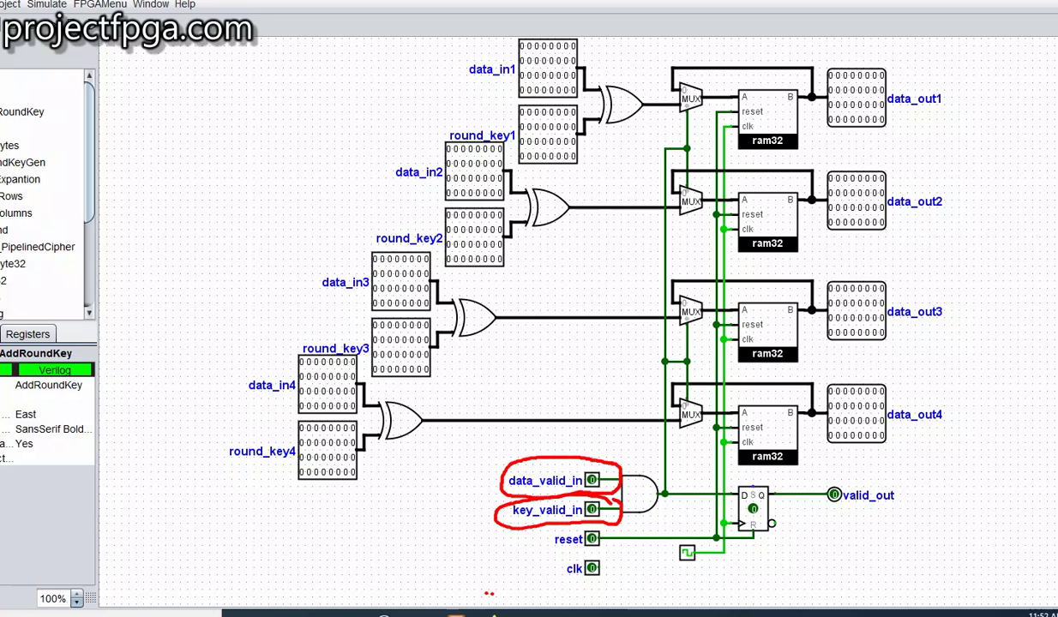
{"action": "mouse_move", "coordinate": [644, 57]}
{"action": "left_mouse_down"}
{"action": "mouse_move", "coordinate": [494, 212]}
{"action": "mouse_move", "coordinate": [436, 256]}
{"action": "mouse_move", "coordinate": [397, 310]}
{"action": "mouse_move", "coordinate": [367, 433]}
{"action": "mouse_move", "coordinate": [635, 146]}
{"action": "mouse_move", "coordinate": [655, 86]}
{"action": "mouse_move", "coordinate": [627, 62]}
{"action": "left_mouse_up"}
{"action": "mouse_move", "coordinate": [954, 76]}
{"action": "left_mouse_down"}
{"action": "mouse_move", "coordinate": [871, 64]}
{"action": "mouse_move", "coordinate": [821, 105]}
{"action": "mouse_move", "coordinate": [831, 437]}
{"action": "mouse_move", "coordinate": [957, 215]}
{"action": "mouse_move", "coordinate": [943, 74]}
{"action": "mouse_move", "coordinate": [919, 57]}
{"action": "left_mouse_up"}
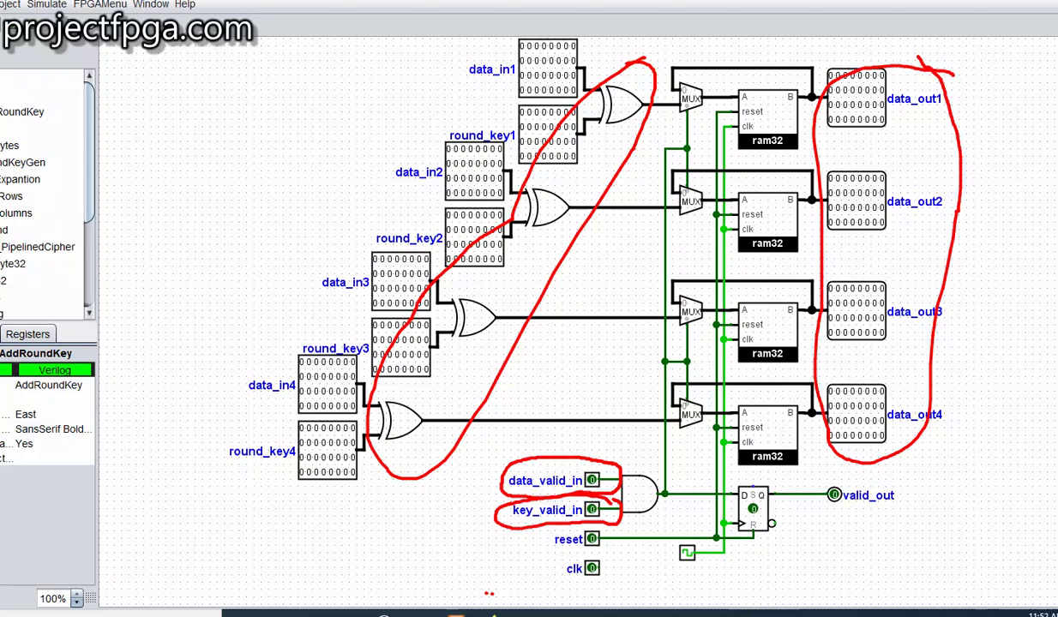
{"action": "mouse_move", "coordinate": [857, 481]}
{"action": "left_mouse_down"}
{"action": "mouse_move", "coordinate": [810, 499]}
{"action": "mouse_move", "coordinate": [918, 497]}
{"action": "mouse_move", "coordinate": [858, 480]}
{"action": "left_mouse_up"}
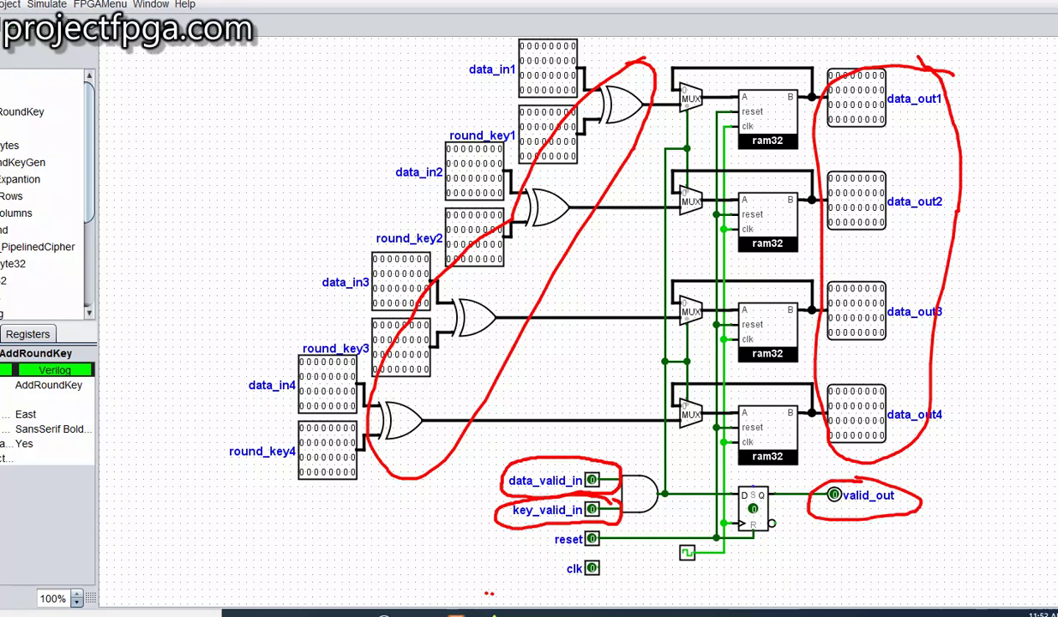
{"action": "mouse_move", "coordinate": [995, 249]}
{"action": "left_mouse_down"}
{"action": "mouse_move", "coordinate": [999, 168]}
{"action": "mouse_move", "coordinate": [836, 67]}
{"action": "mouse_move", "coordinate": [810, 227]}
{"action": "mouse_move", "coordinate": [802, 485]}
{"action": "mouse_move", "coordinate": [942, 436]}
{"action": "mouse_move", "coordinate": [989, 163]}
{"action": "left_mouse_up"}
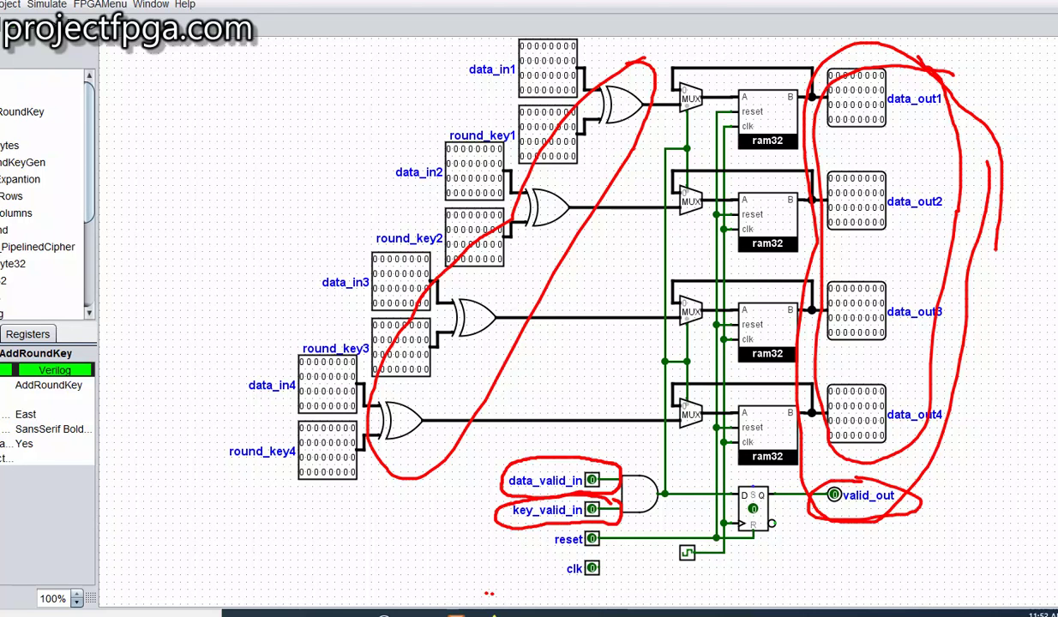
Undo the circles drawn around the circuit's valid signals, XOR gates and outputs
{"action": "key", "text": "ctrl+z"}
{"action": "key", "text": "ctrl+z"}
{"action": "key", "text": "ctrl+z"}
{"action": "key", "text": "ctrl+z"}
{"action": "key", "text": "ctrl+z"}
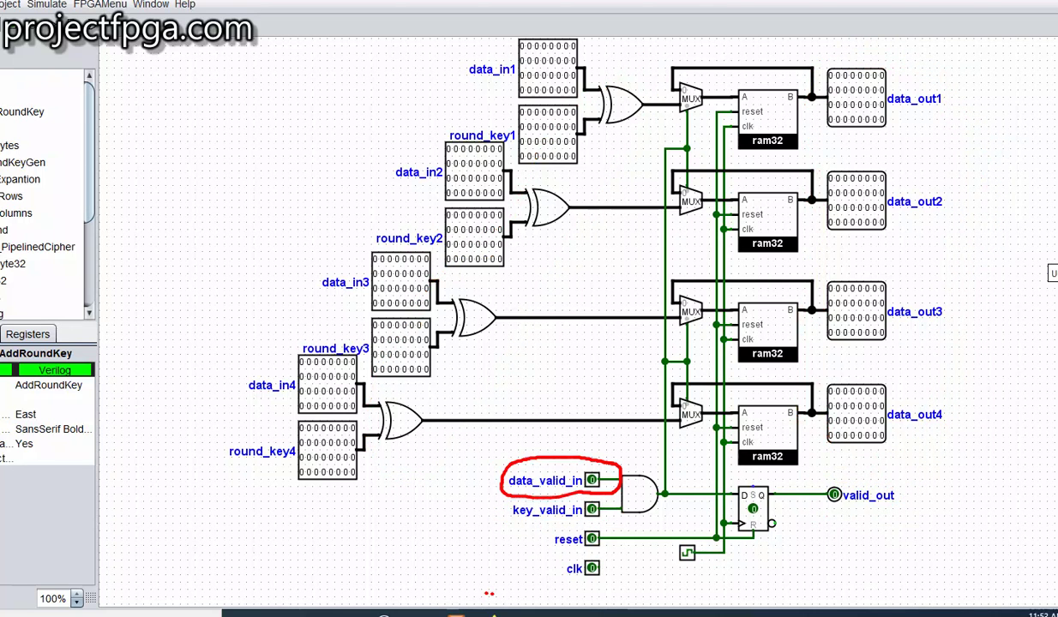
{"action": "key", "text": "ctrl+z"}
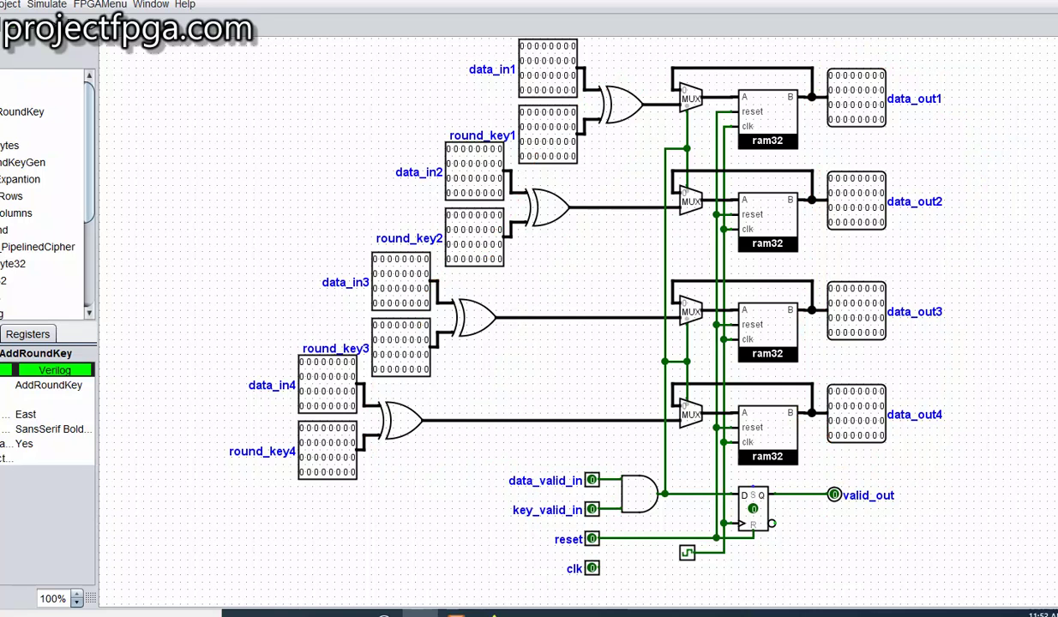
{"action": "left_click", "coordinate": [544, 60]}
{"action": "left_click", "coordinate": [537, 74]}
{"action": "left_click", "coordinate": [558, 75]}
{"action": "left_click", "coordinate": [558, 89]}
{"action": "left_click", "coordinate": [537, 89]}
{"action": "left_click", "coordinate": [537, 60]}
{"action": "left_click", "coordinate": [552, 46]}
{"action": "left_click", "coordinate": [558, 60]}
{"action": "left_click", "coordinate": [558, 75]}
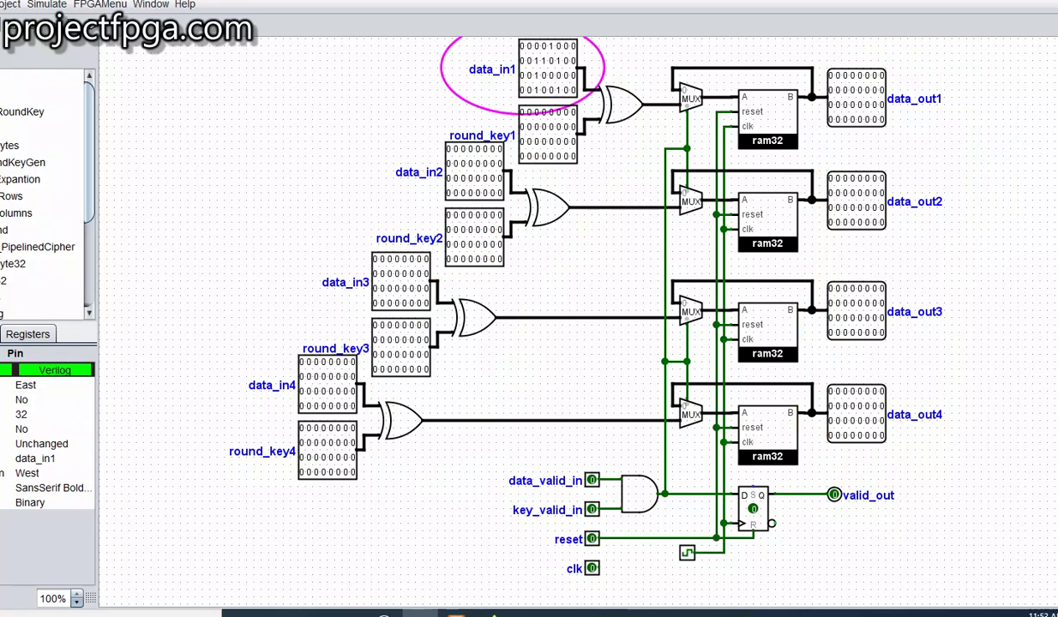
{"action": "left_click", "coordinate": [553, 113]}
{"action": "left_click", "coordinate": [530, 127]}
{"action": "left_click", "coordinate": [537, 127]}
{"action": "left_click", "coordinate": [545, 141]}
{"action": "left_click", "coordinate": [552, 127]}
{"action": "left_click", "coordinate": [559, 142]}
{"action": "left_click", "coordinate": [559, 142]}
{"action": "left_click", "coordinate": [546, 156]}
{"action": "left_click", "coordinate": [537, 141]}
{"action": "left_click", "coordinate": [553, 127]}
{"action": "left_click", "coordinate": [574, 142]}
{"action": "left_click", "coordinate": [560, 156]}
{"action": "left_click", "coordinate": [559, 142]}
{"action": "left_click", "coordinate": [559, 113]}
{"action": "left_click", "coordinate": [470, 178]}
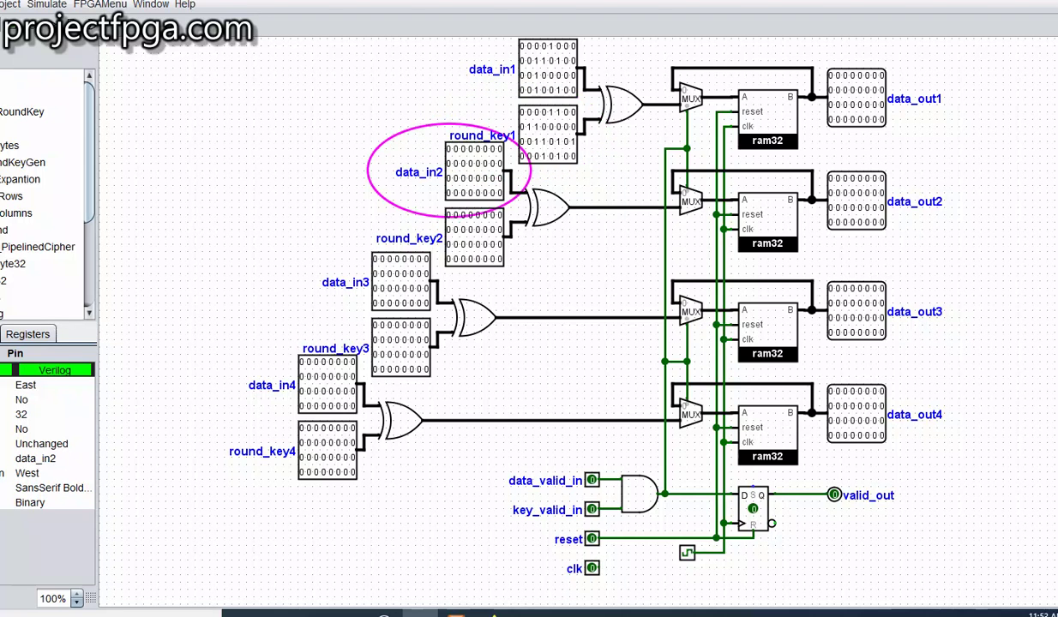
{"action": "left_click", "coordinate": [470, 163]}
{"action": "left_click", "coordinate": [463, 163]}
{"action": "left_click", "coordinate": [471, 148]}
{"action": "left_click", "coordinate": [486, 148]}
{"action": "left_click", "coordinate": [485, 163]}
{"action": "left_click", "coordinate": [485, 177]}
{"action": "left_click", "coordinate": [485, 178]}
{"action": "left_click", "coordinate": [449, 193]}
{"action": "left_click", "coordinate": [457, 178]}
{"action": "left_click", "coordinate": [457, 193]}
{"action": "left_click", "coordinate": [470, 193]}
{"action": "left_click", "coordinate": [485, 193]}
{"action": "left_click", "coordinate": [493, 193]}
{"action": "left_click", "coordinate": [478, 244]}
{"action": "left_click", "coordinate": [449, 259]}
{"action": "left_click", "coordinate": [470, 244]}
{"action": "left_click", "coordinate": [471, 230]}
{"action": "left_click", "coordinate": [478, 229]}
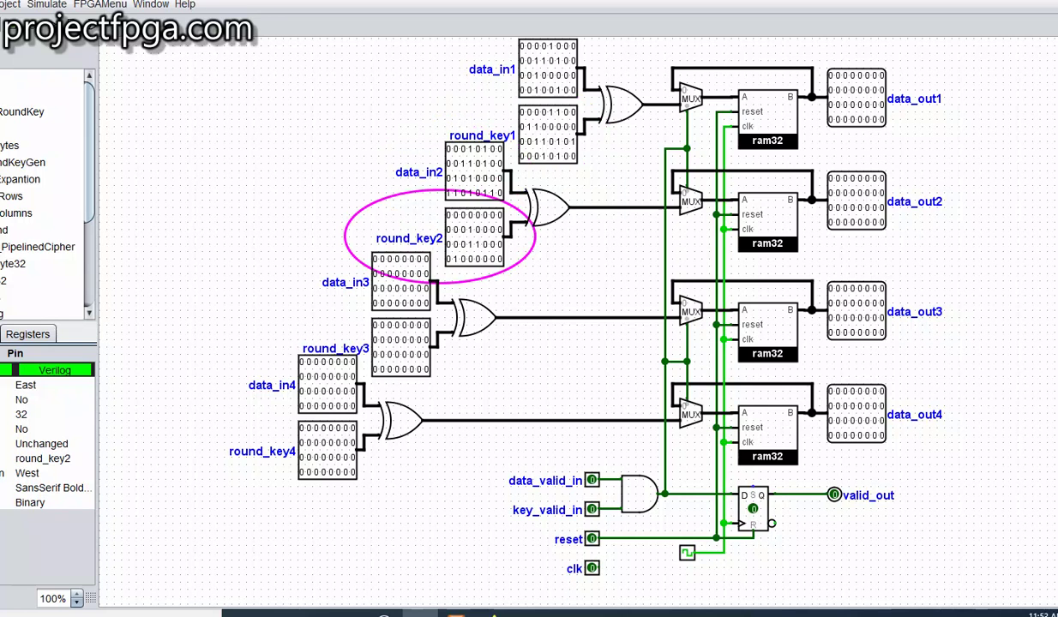
{"action": "left_click", "coordinate": [485, 230]}
{"action": "left_click", "coordinate": [485, 245]}
{"action": "left_click", "coordinate": [479, 259]}
{"action": "left_click", "coordinate": [450, 244]}
Enter a 32-bit test value on the data_in3 pin, with first byte 00000110 and last byte 10001000
{"action": "left_click", "coordinate": [377, 302]}
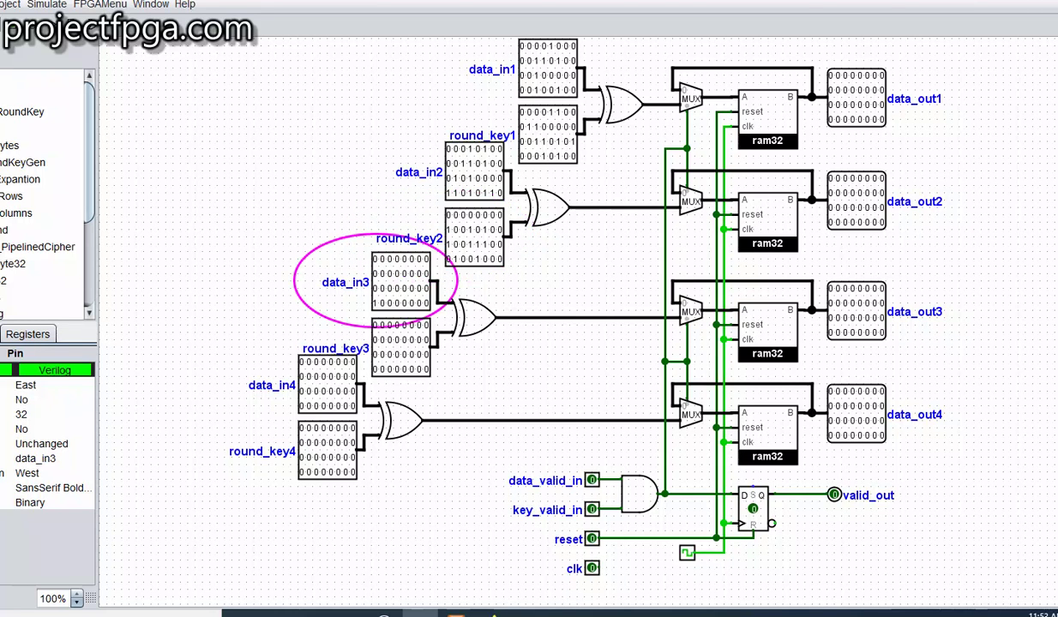
{"action": "left_click", "coordinate": [398, 288]}
{"action": "left_click", "coordinate": [398, 289]}
{"action": "left_click", "coordinate": [390, 274]}
{"action": "left_click", "coordinate": [413, 259]}
{"action": "left_click", "coordinate": [419, 259]}
{"action": "left_click", "coordinate": [419, 288]}
{"action": "left_click", "coordinate": [405, 303]}
Enter a 32-bit test value on the round_key3 pin, with last byte 00000100
{"action": "left_click", "coordinate": [413, 370]}
{"action": "left_click", "coordinate": [427, 355]}
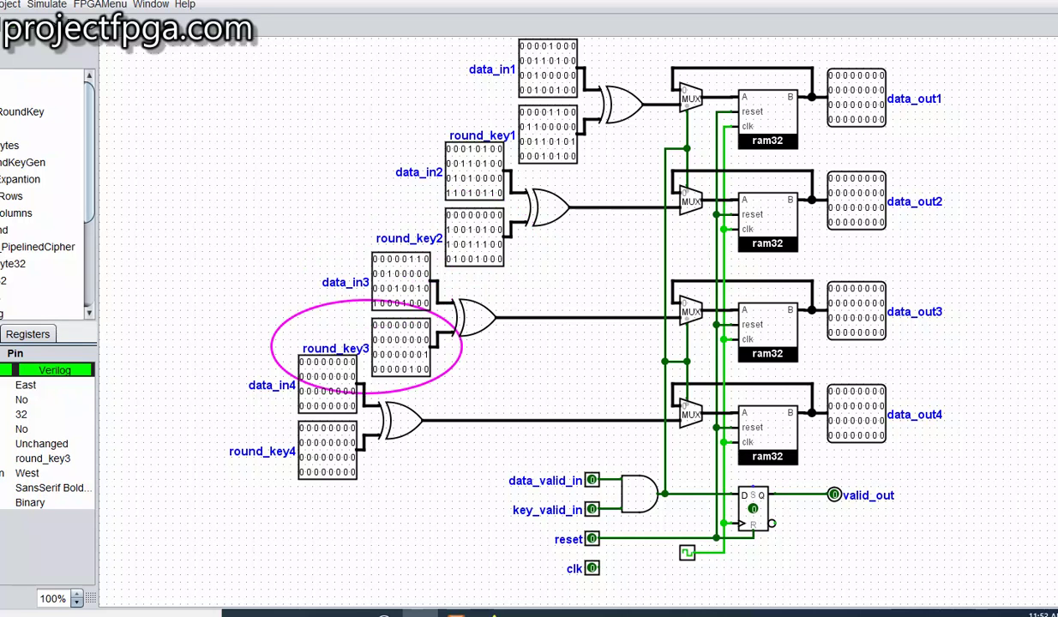
{"action": "left_click", "coordinate": [391, 355]}
{"action": "left_click", "coordinate": [390, 328]}
{"action": "left_click", "coordinate": [404, 313]}
{"action": "left_click", "coordinate": [390, 313]}
{"action": "left_click", "coordinate": [376, 313]}
{"action": "left_click", "coordinate": [382, 325]}
Enter a 32-bit test value on the data_in4 pin, with first byte 00111010 and last byte 01001000
{"action": "left_click", "coordinate": [309, 405]}
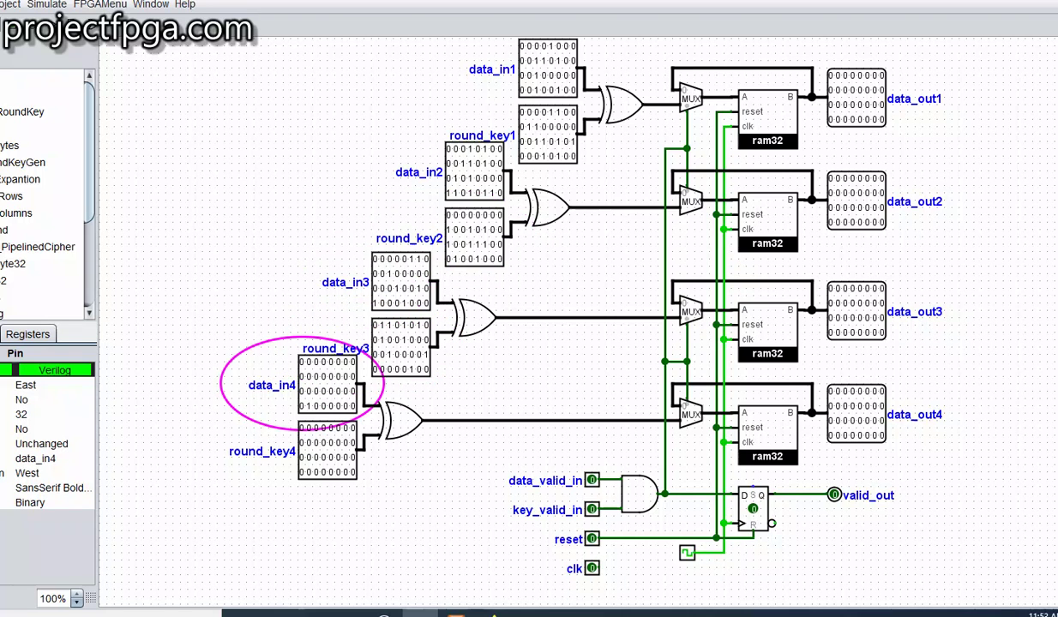
{"action": "left_click", "coordinate": [331, 405]}
{"action": "left_click", "coordinate": [331, 376]}
{"action": "left_click", "coordinate": [324, 377]}
{"action": "left_click", "coordinate": [324, 391]}
{"action": "left_click", "coordinate": [331, 391]}
{"action": "left_click", "coordinate": [346, 377]}
{"action": "left_click", "coordinate": [346, 362]}
{"action": "left_click", "coordinate": [331, 362]}
{"action": "left_click", "coordinate": [324, 362]}
{"action": "left_click", "coordinate": [316, 362]}
Enter a 32-bit test value on the round_key4 pin, with first byte 01001110 and last byte 00111000
{"action": "left_click", "coordinate": [309, 428]}
{"action": "left_click", "coordinate": [309, 442]}
{"action": "left_click", "coordinate": [316, 457]}
{"action": "left_click", "coordinate": [316, 457]}
{"action": "left_click", "coordinate": [316, 472]}
{"action": "left_click", "coordinate": [324, 472]}
{"action": "left_click", "coordinate": [330, 471]}
{"action": "left_click", "coordinate": [338, 457]}
{"action": "left_click", "coordinate": [331, 457]}
{"action": "left_click", "coordinate": [316, 457]}
{"action": "left_click", "coordinate": [331, 443]}
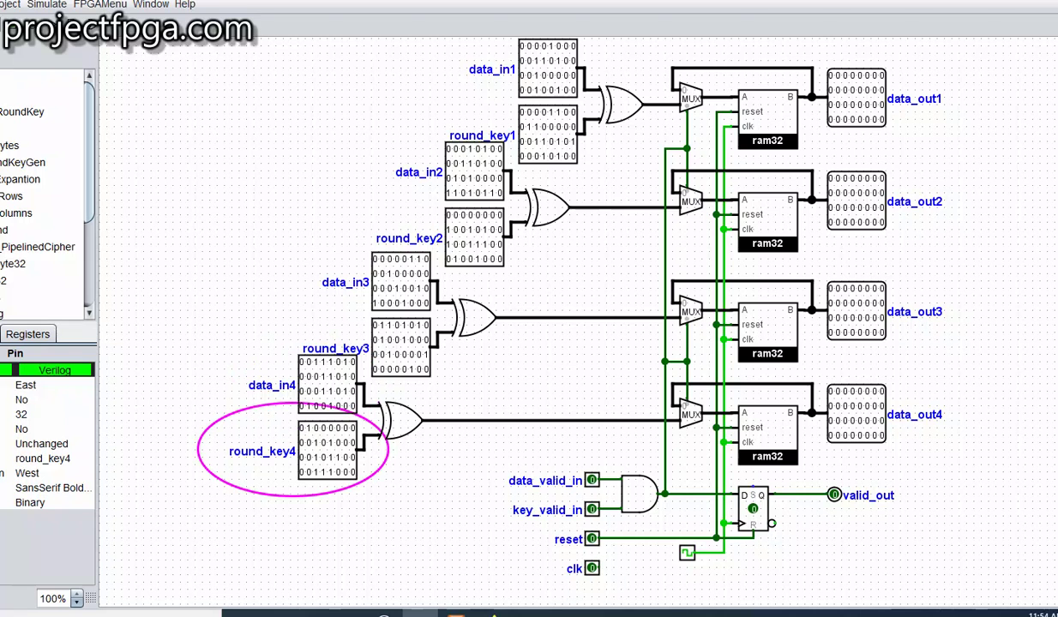
{"action": "left_click", "coordinate": [330, 428]}
{"action": "left_click", "coordinate": [337, 428]}
{"action": "left_click", "coordinate": [344, 428]}
Set both data_valid_in and key_valid_in to 1
{"action": "left_click", "coordinate": [591, 480]}
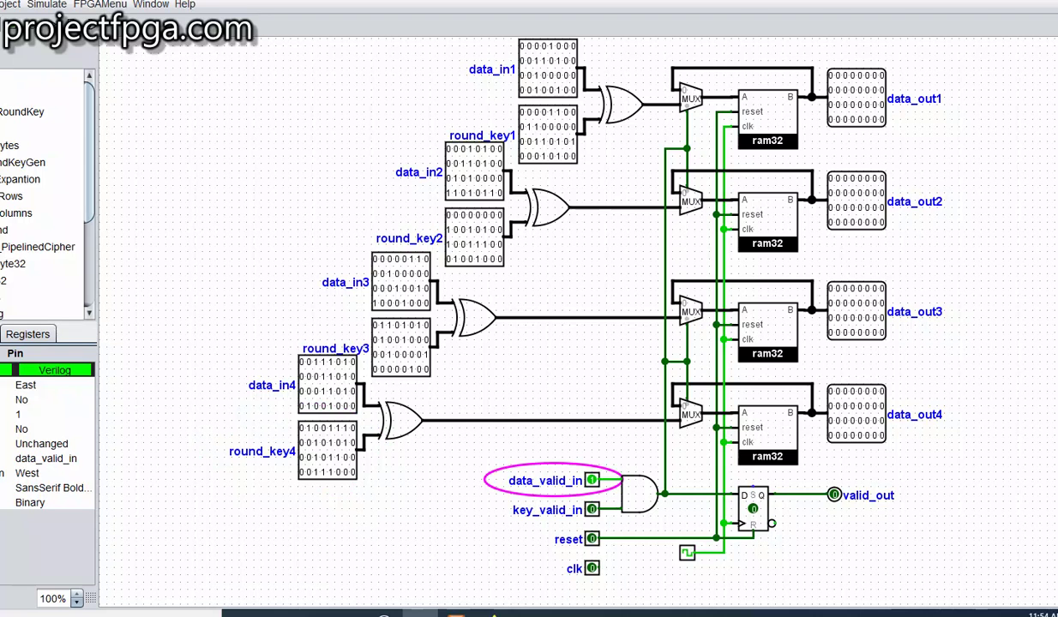
{"action": "left_click", "coordinate": [592, 510]}
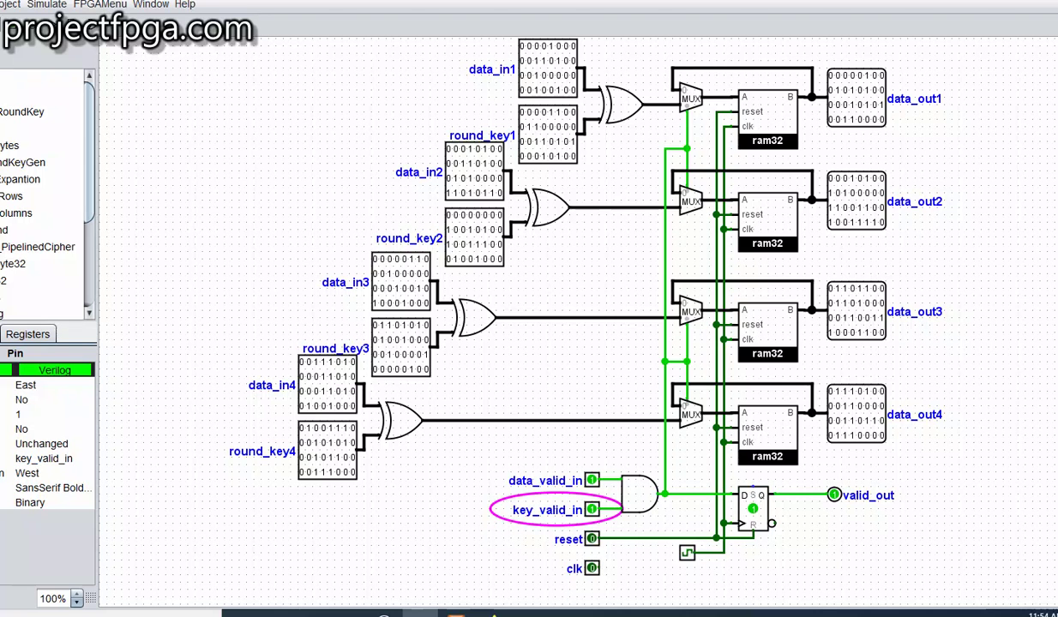
Circle the data outputs and each of the four groups of data and round-key inputs
{"action": "mouse_move", "coordinate": [909, 73]}
{"action": "left_mouse_down"}
{"action": "mouse_move", "coordinate": [816, 57]}
{"action": "mouse_move", "coordinate": [779, 335]}
{"action": "mouse_move", "coordinate": [836, 450]}
{"action": "mouse_move", "coordinate": [918, 101]}
{"action": "mouse_move", "coordinate": [908, 67]}
{"action": "left_mouse_up"}
{"action": "mouse_move", "coordinate": [579, 65]}
{"action": "left_mouse_down"}
{"action": "mouse_move", "coordinate": [506, 42]}
{"action": "mouse_move", "coordinate": [530, 101]}
{"action": "mouse_move", "coordinate": [563, 54]}
{"action": "left_mouse_up"}
{"action": "mouse_move", "coordinate": [491, 132]}
{"action": "left_mouse_down"}
{"action": "mouse_move", "coordinate": [433, 143]}
{"action": "mouse_move", "coordinate": [477, 194]}
{"action": "mouse_move", "coordinate": [498, 148]}
{"action": "left_mouse_up"}
{"action": "mouse_move", "coordinate": [413, 233]}
{"action": "left_mouse_down"}
{"action": "mouse_move", "coordinate": [365, 303]}
{"action": "mouse_move", "coordinate": [399, 238]}
{"action": "left_mouse_up"}
{"action": "mouse_move", "coordinate": [336, 345]}
{"action": "left_mouse_down"}
{"action": "mouse_move", "coordinate": [326, 344]}
{"action": "mouse_move", "coordinate": [299, 397]}
{"action": "mouse_move", "coordinate": [347, 359]}
{"action": "mouse_move", "coordinate": [334, 341]}
{"action": "left_mouse_up"}
Switch to the AddRoundKey web page in Firefox, review its Verilog code, and return to the Logisim circuit
{"action": "left_click", "coordinate": [494, 614]}
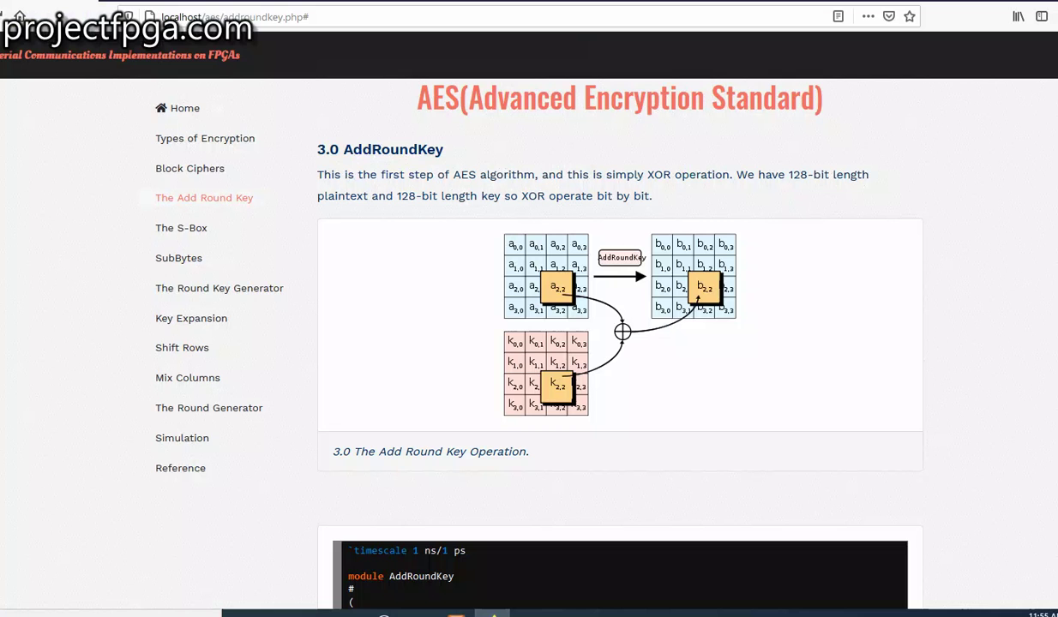
{"action": "scroll", "coordinate": [549, 343], "scroll_direction": "down", "scroll_amount": 5}
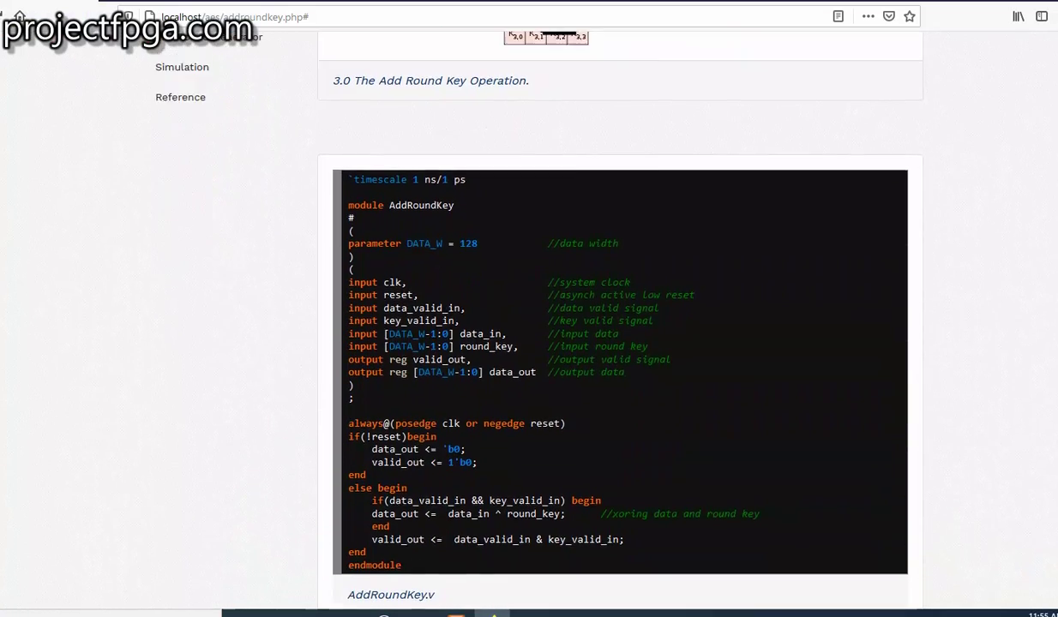
{"action": "scroll", "coordinate": [549, 343], "scroll_direction": "up", "scroll_amount": 5}
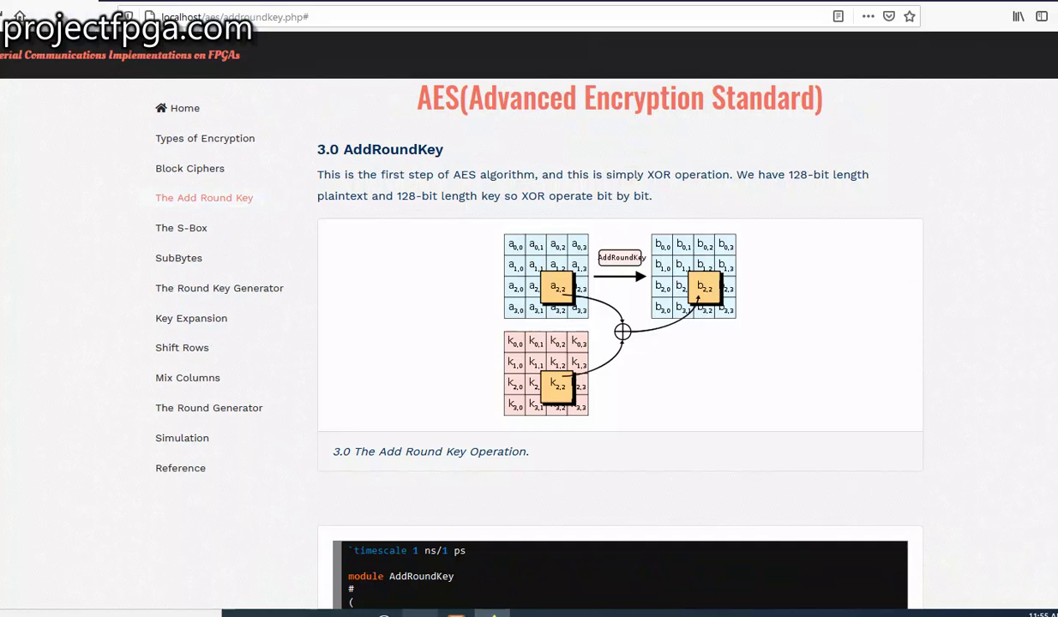
{"action": "left_click", "coordinate": [419, 613]}
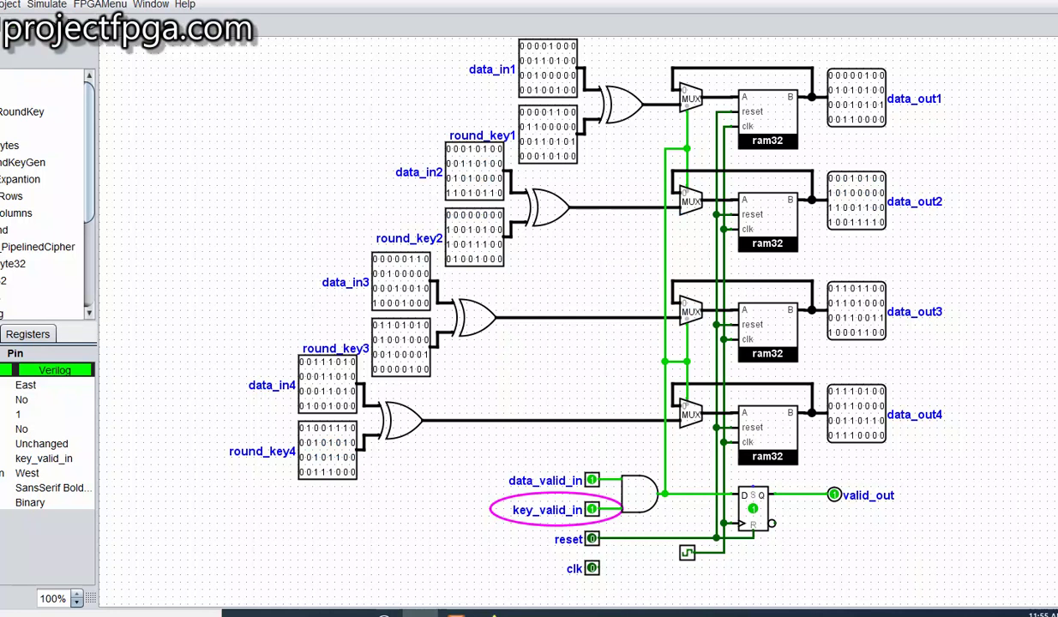